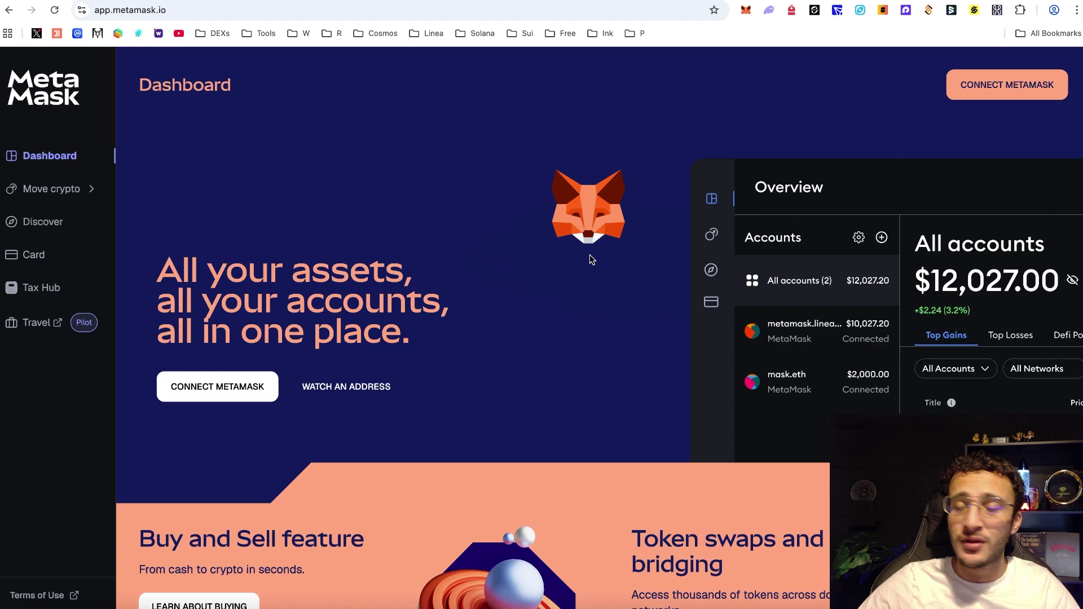
Scroll down through the Portfolio dashboard, then scroll back up slightly.
scroll(589, 297, "down", 2)
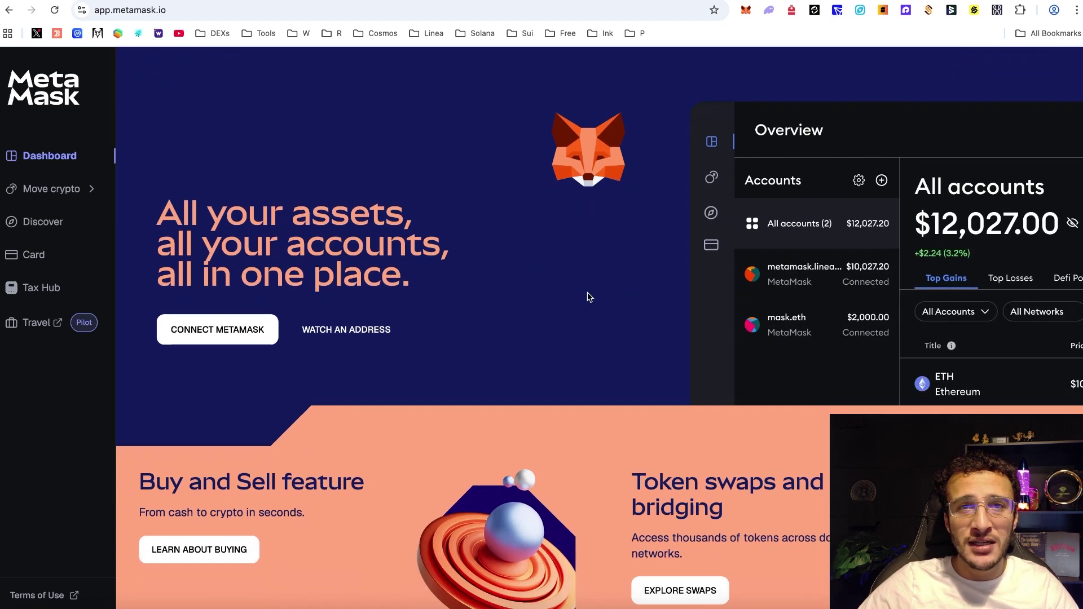
scroll(590, 297, "down", 3)
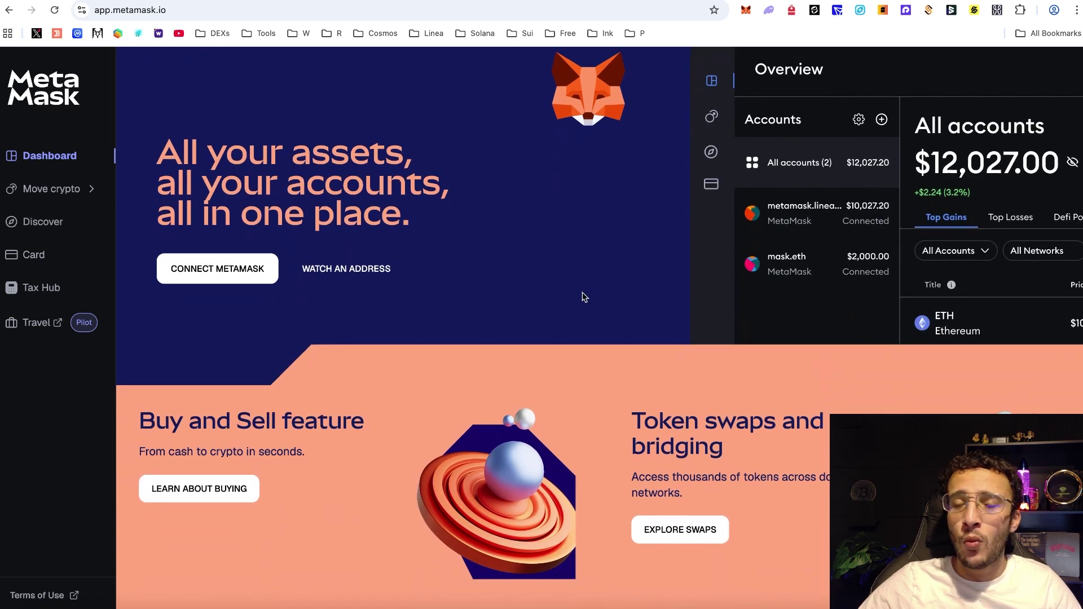
scroll(583, 295, "down", 3)
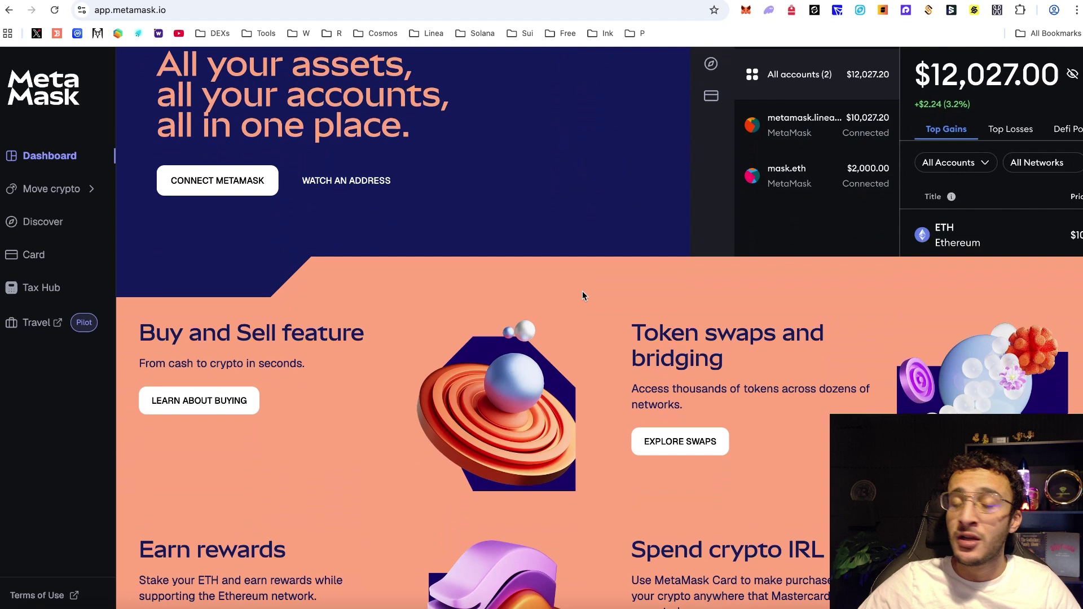
scroll(583, 292, "down", 2)
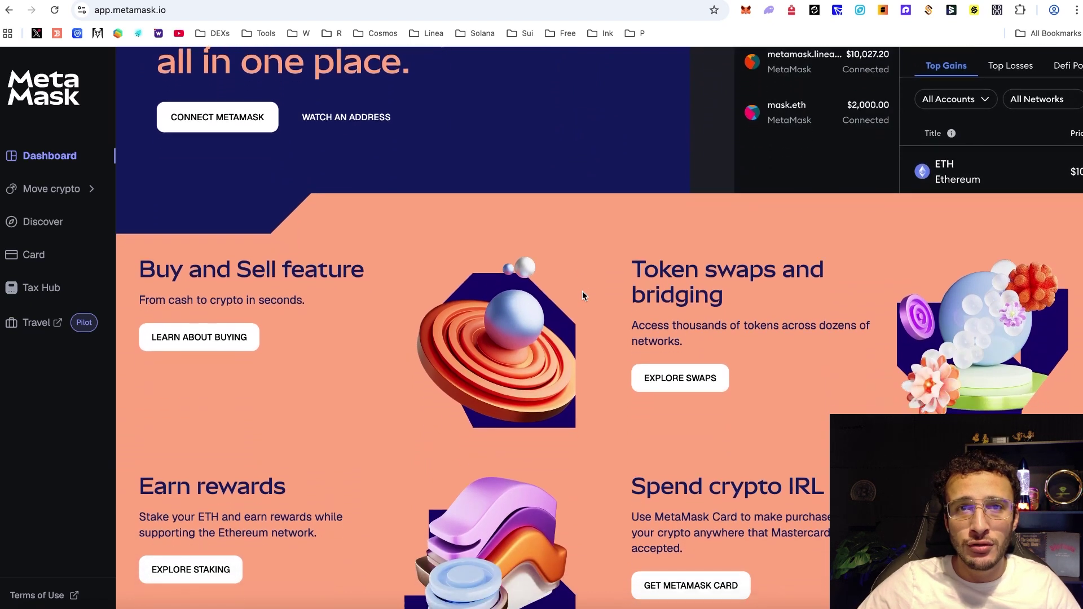
scroll(582, 295, "down", 2)
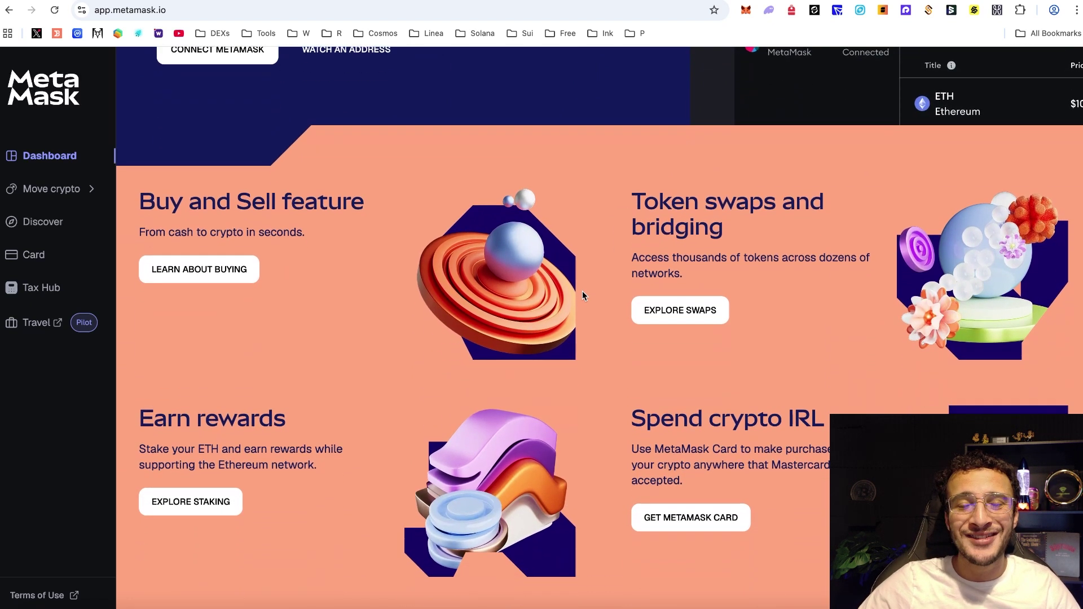
scroll(583, 293, "down", 1)
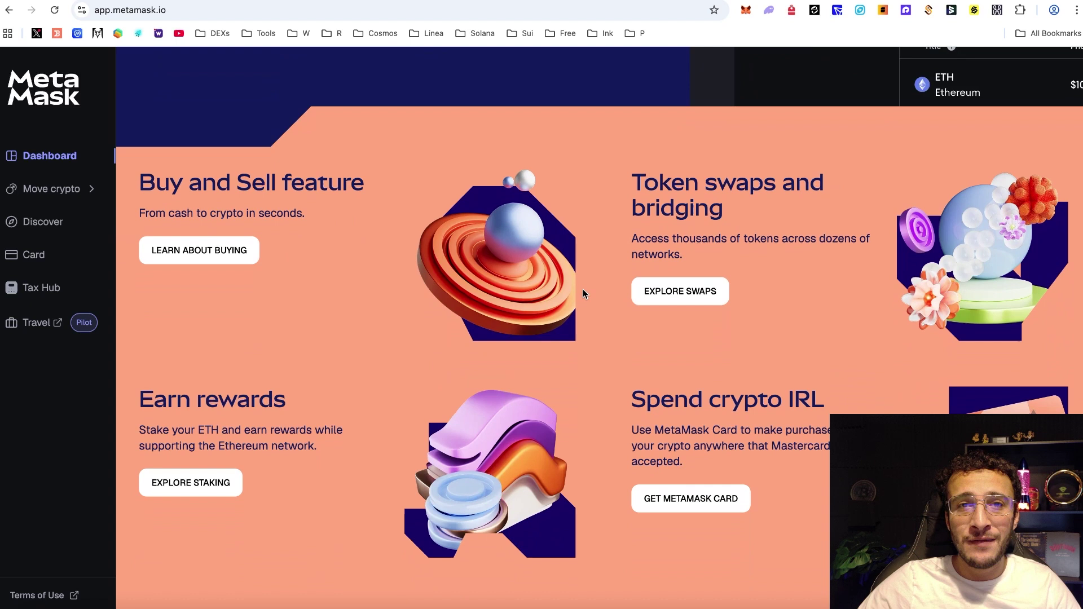
scroll(583, 293, "down", 1)
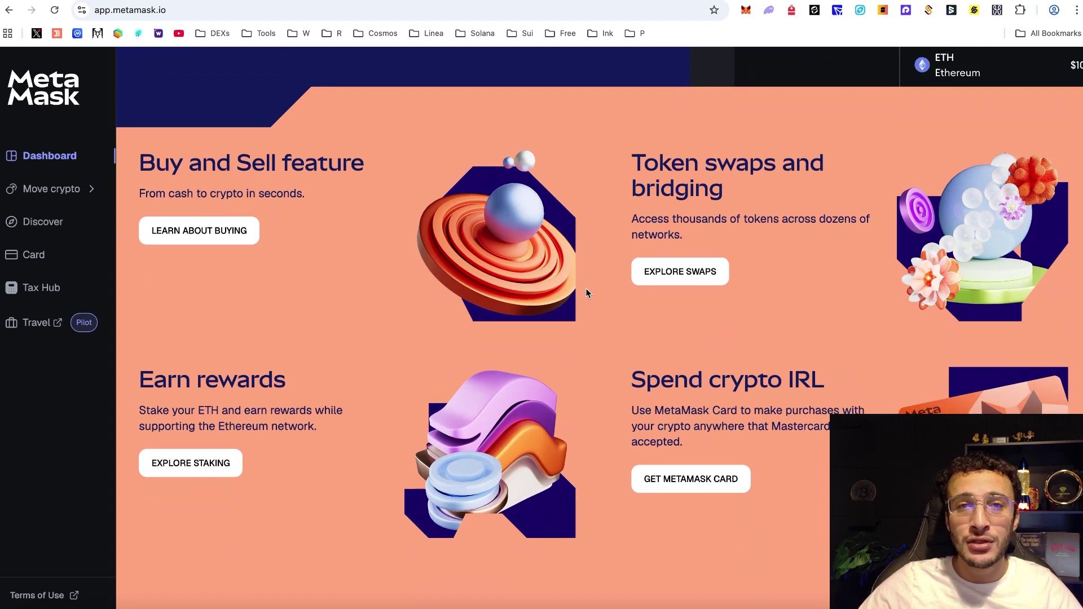
scroll(670, 316, "down", 2)
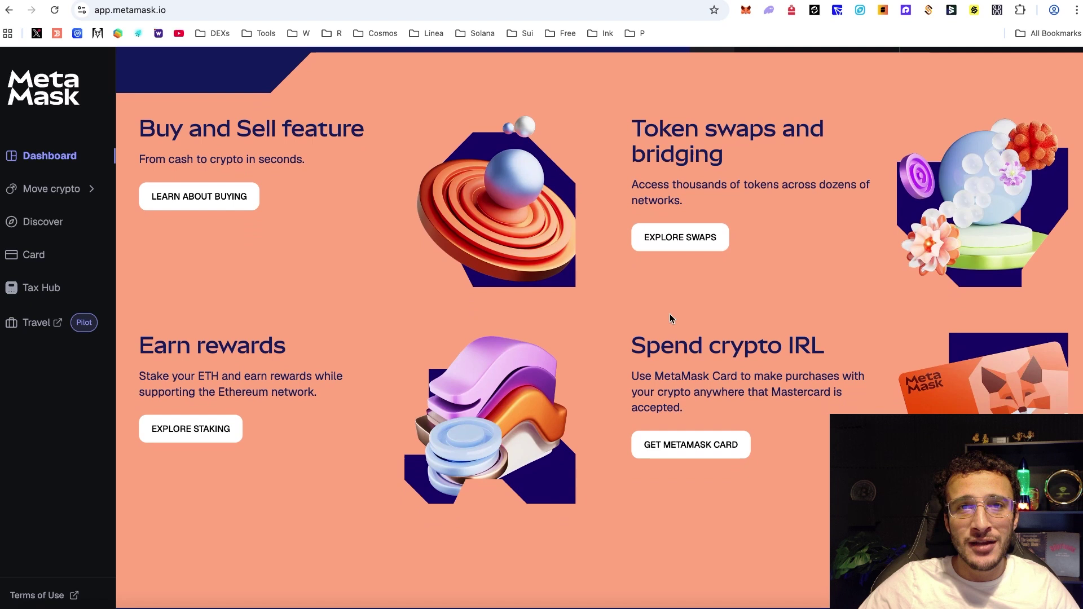
scroll(670, 315, "down", 1)
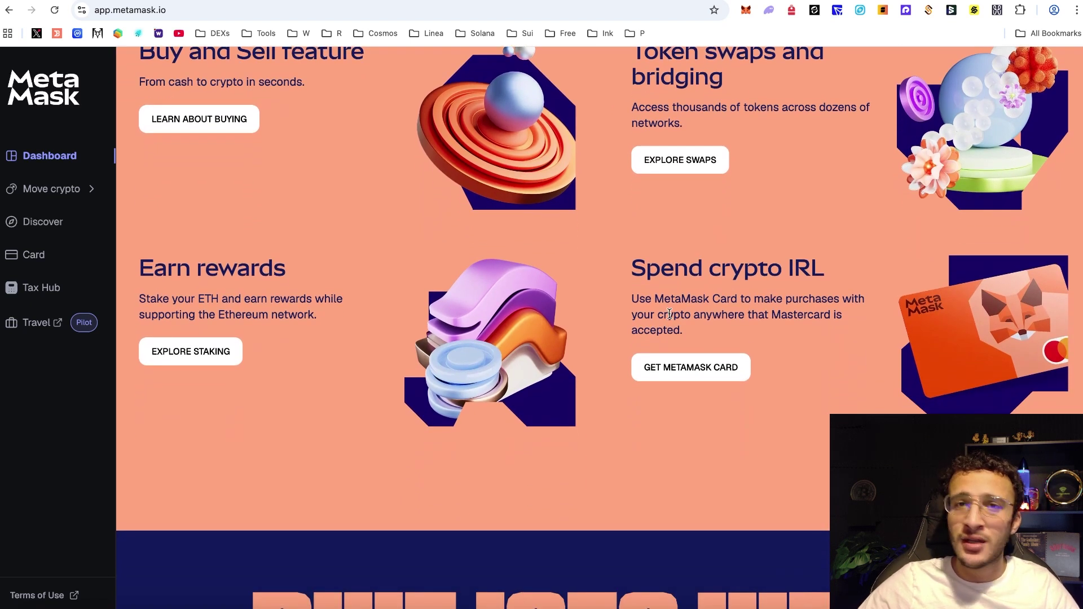
scroll(663, 308, "down", 5)
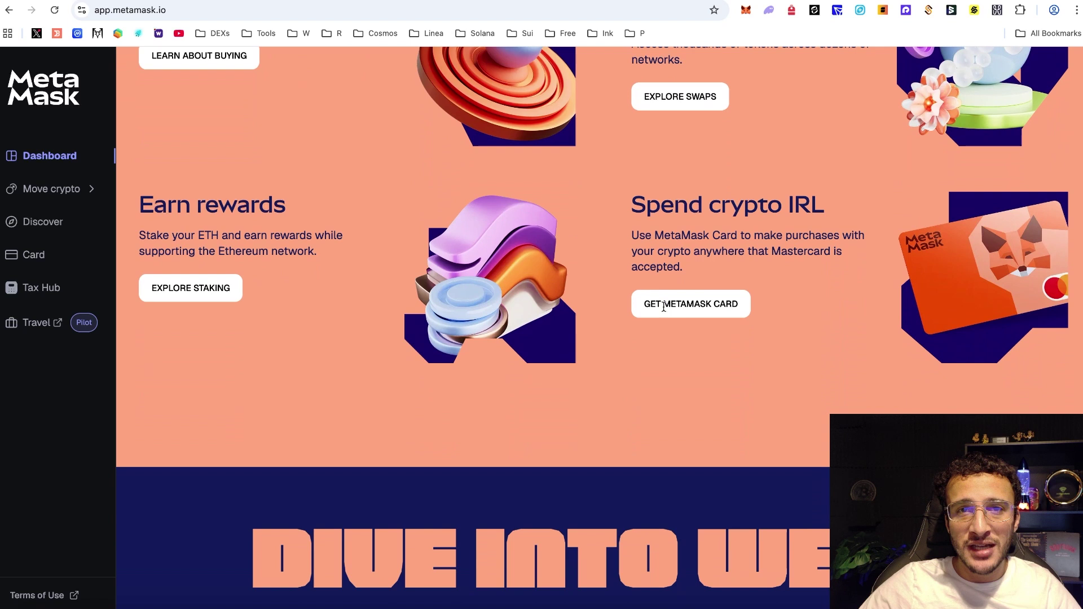
scroll(664, 309, "down", 1)
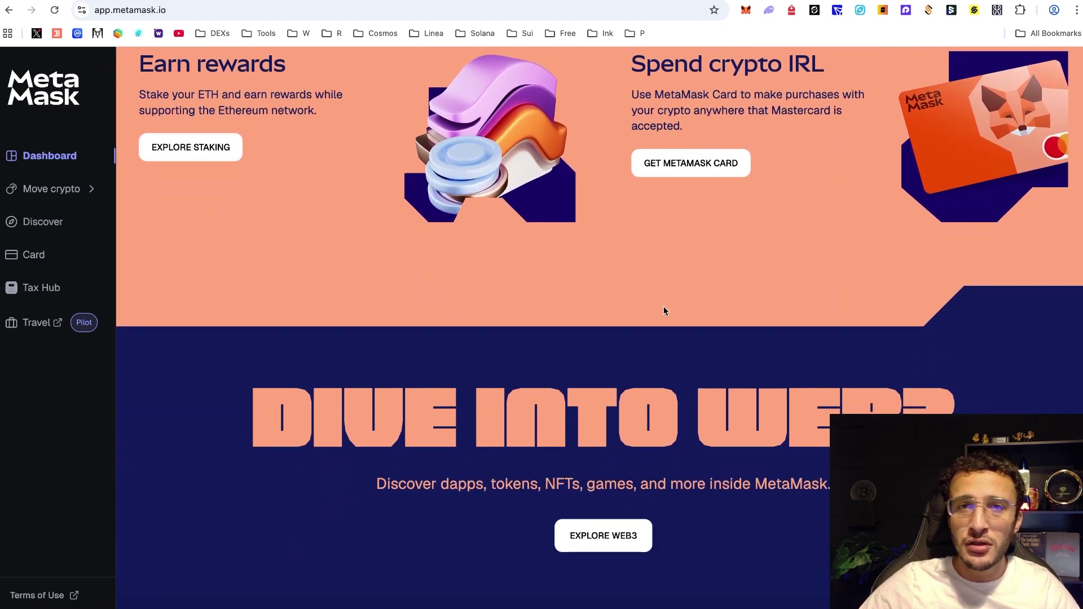
scroll(663, 306, "up", 5)
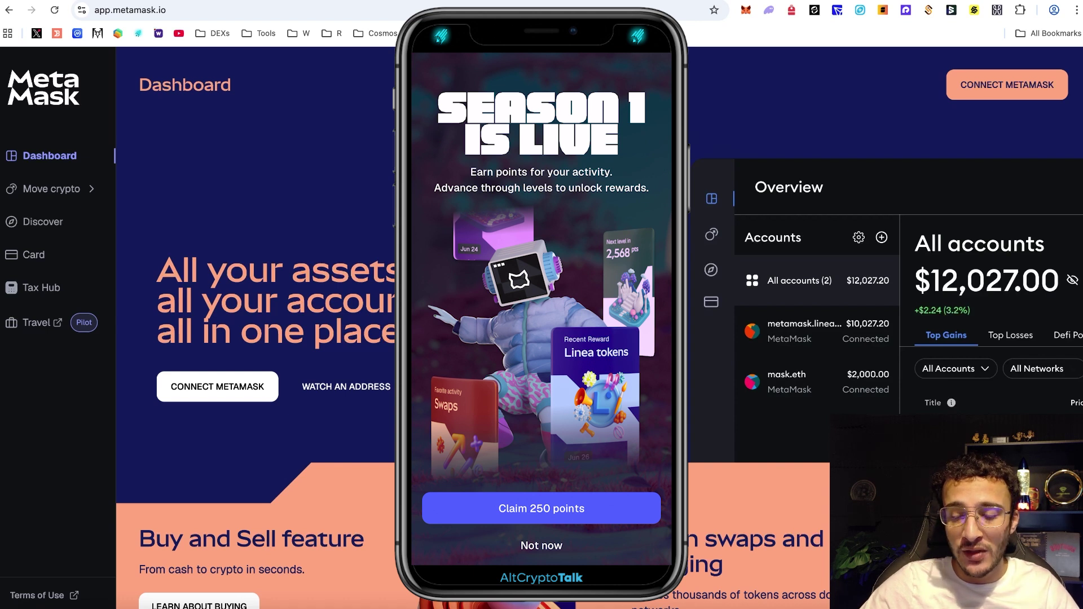
Claim the 250 sign-up points and advance through the onboarding pages to the seasonal rewards page.
left_click(541, 508)
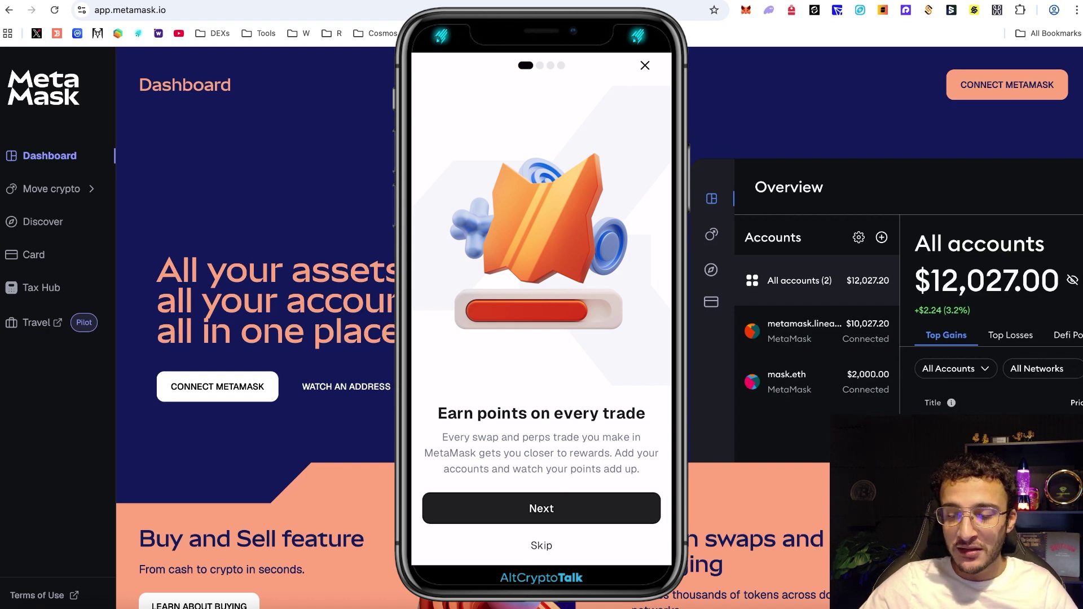
left_click(540, 508)
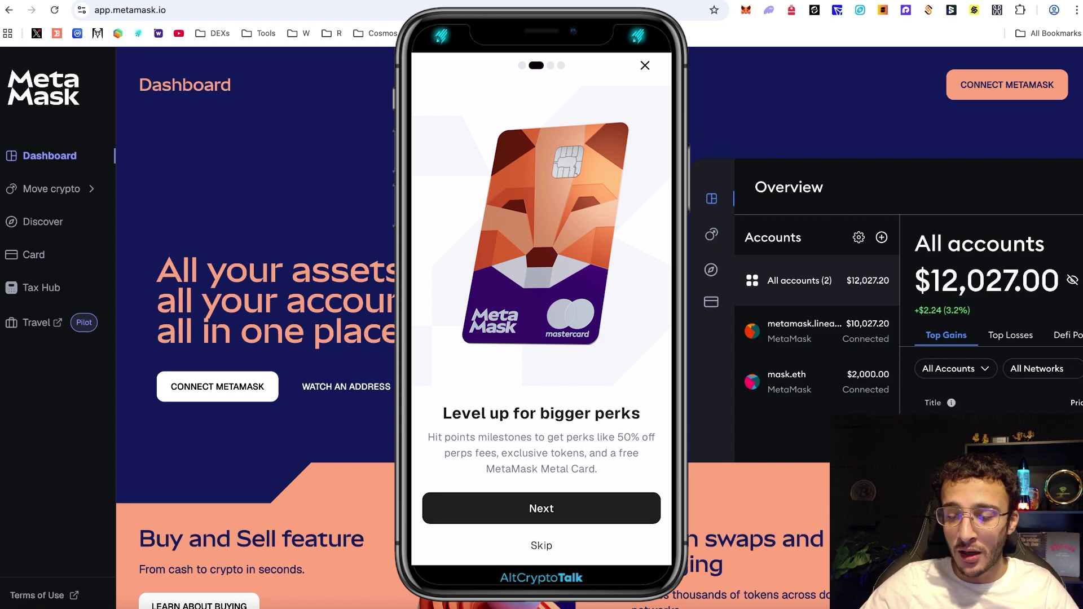
left_click(540, 508)
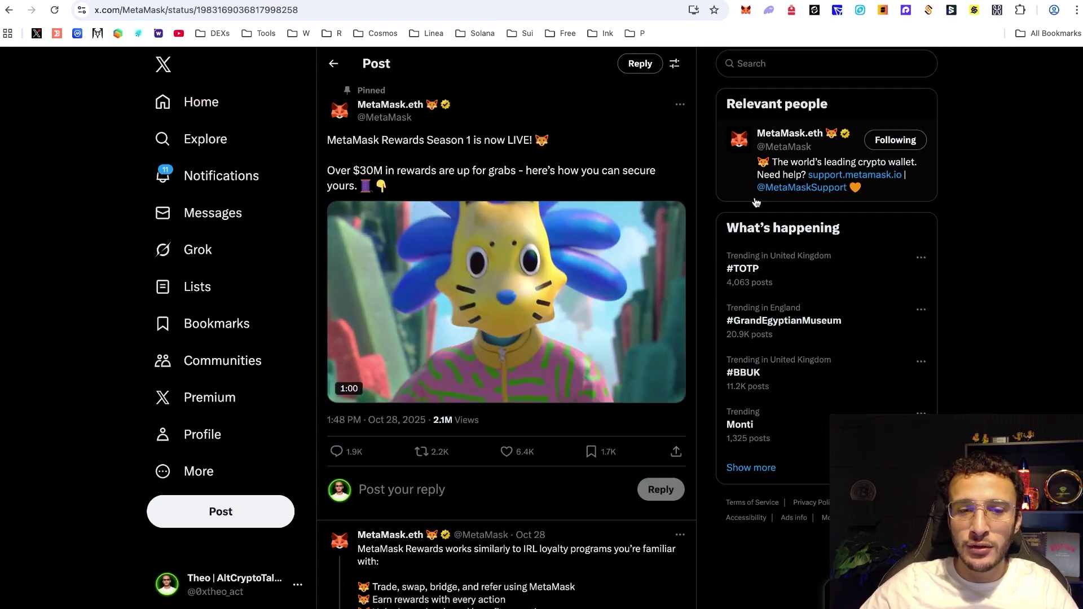
Scroll down through MetaMask's Rewards Season 1 post and its thread replies.
scroll(649, 400, "down", 5)
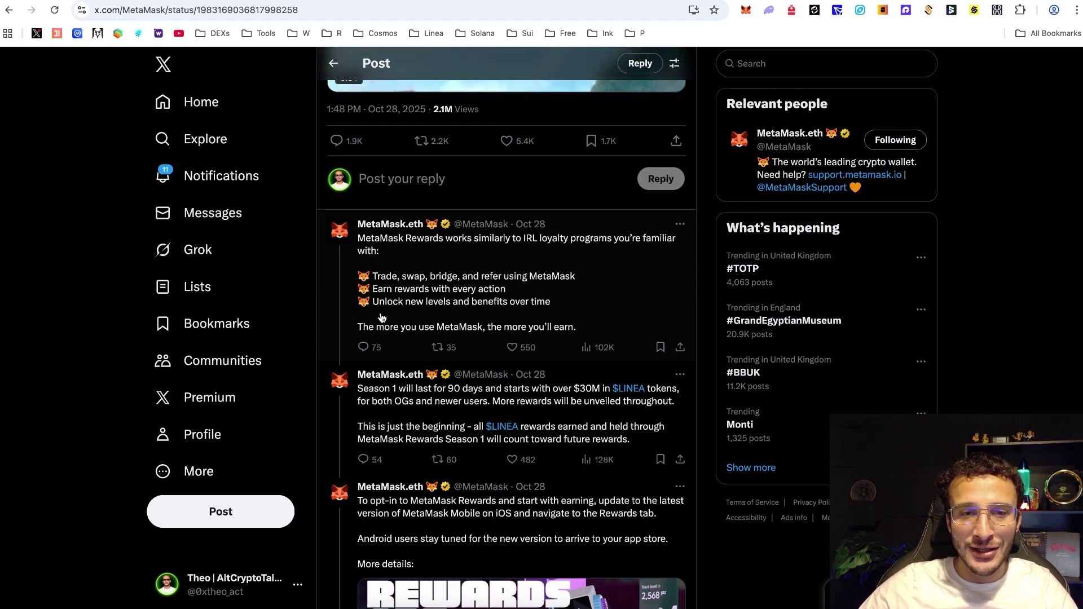
scroll(648, 307, "down", 2)
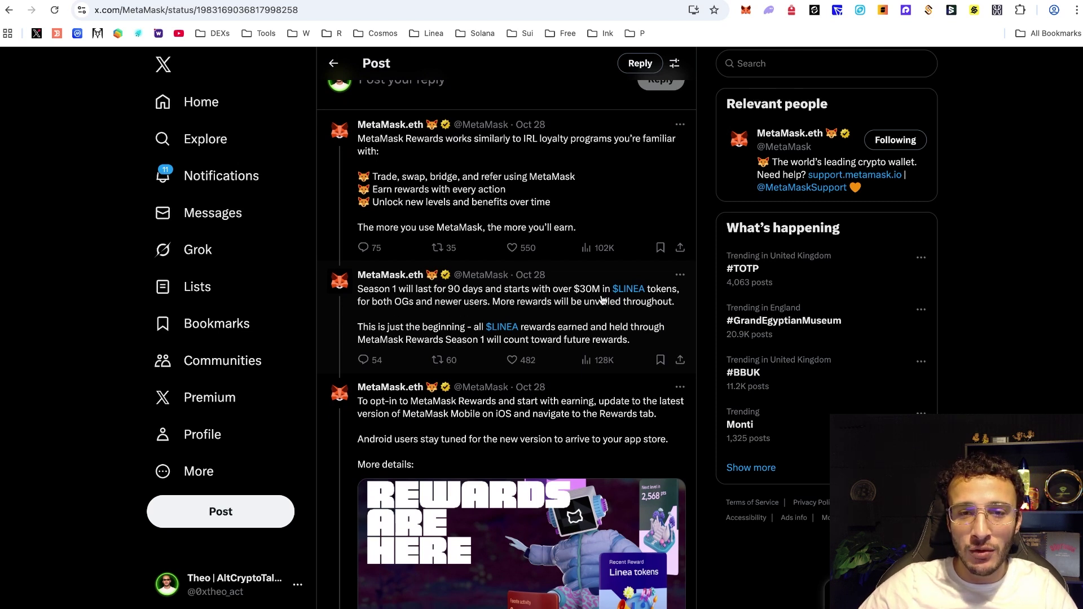
scroll(598, 301, "down", 1)
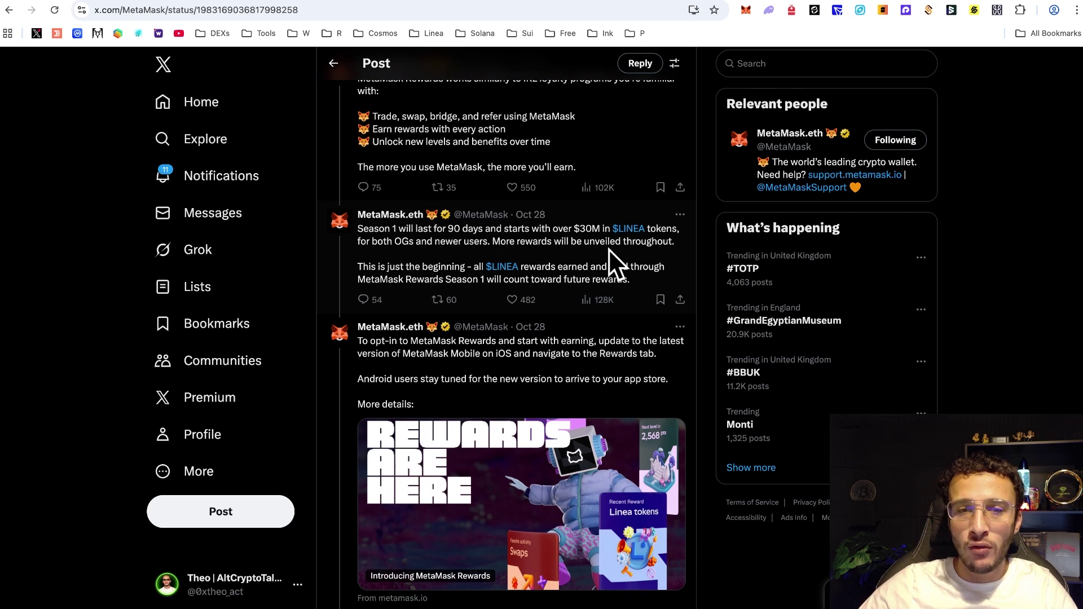
scroll(601, 255, "down", 2)
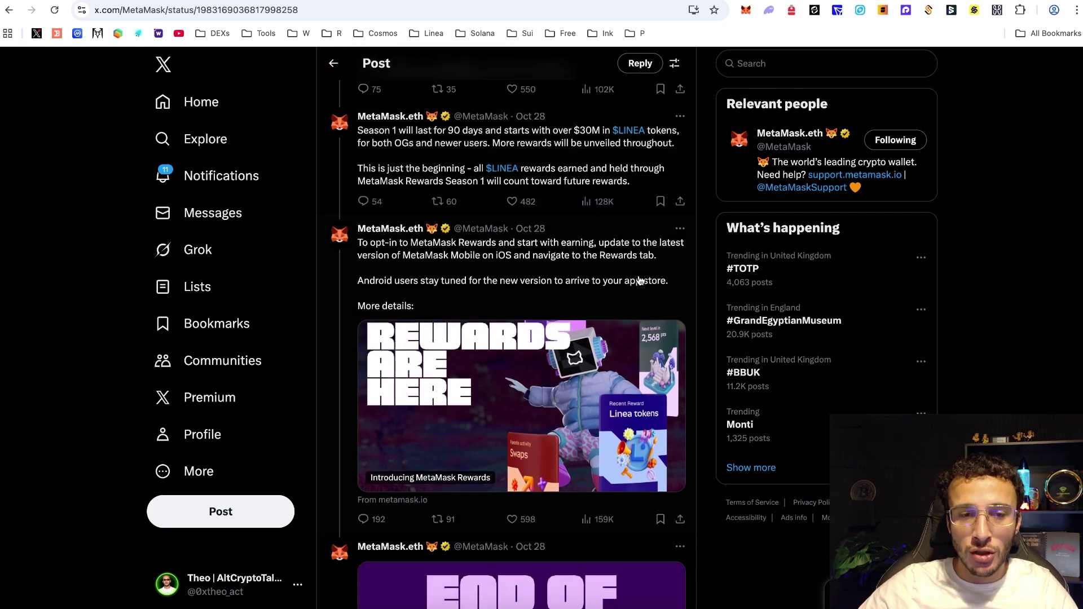
scroll(658, 306, "down", 1)
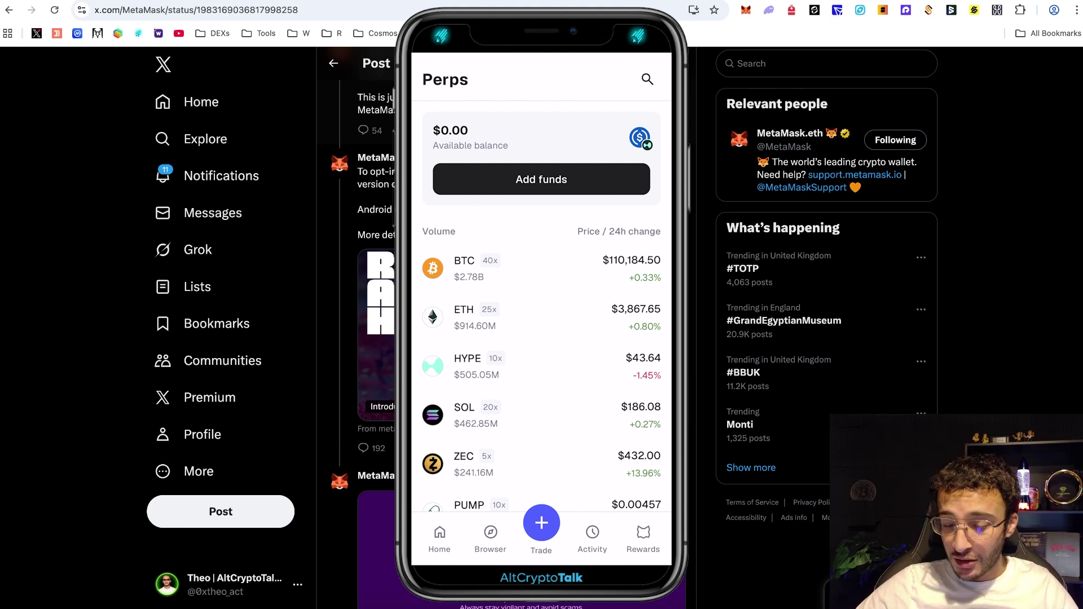
Browse the Perps markets list and open the HYPE market.
scroll(541, 378, "down", 2)
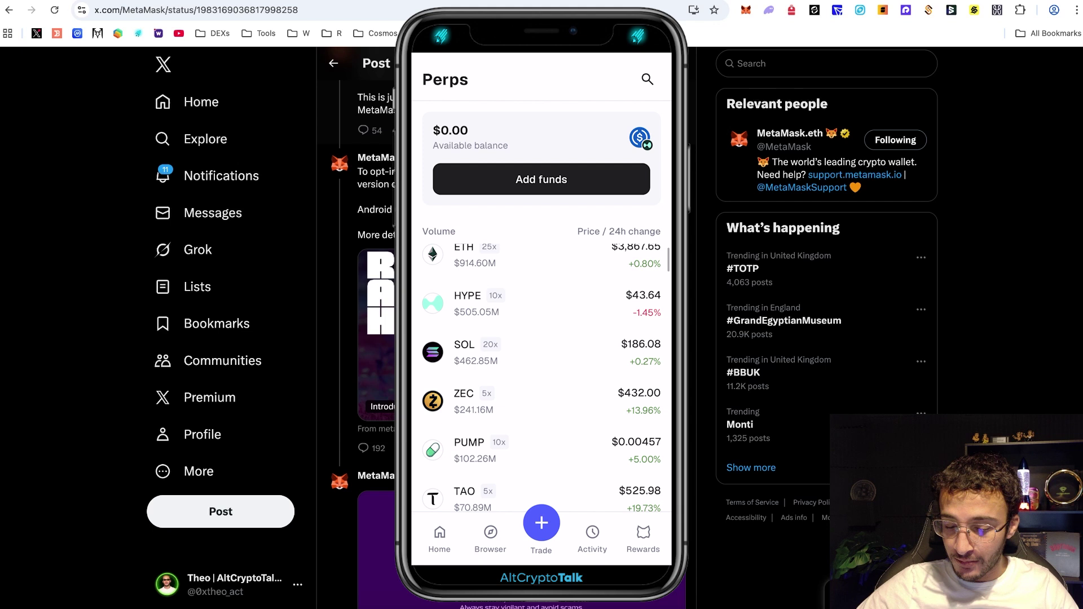
scroll(541, 383, "down", 3)
scroll(541, 383, "up", 3)
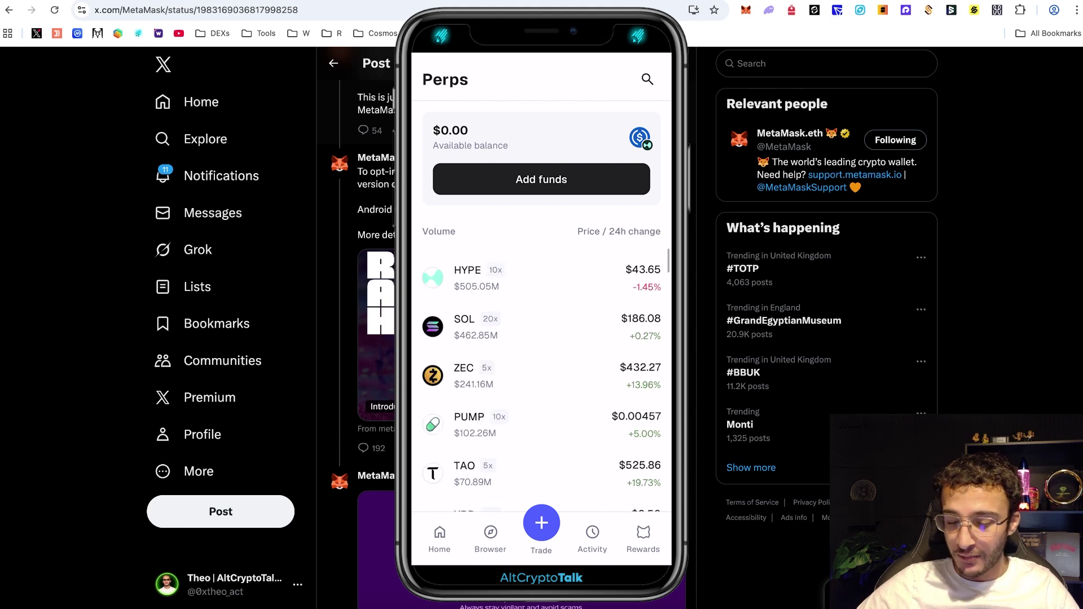
scroll(542, 366, "up", 1)
left_click(507, 338)
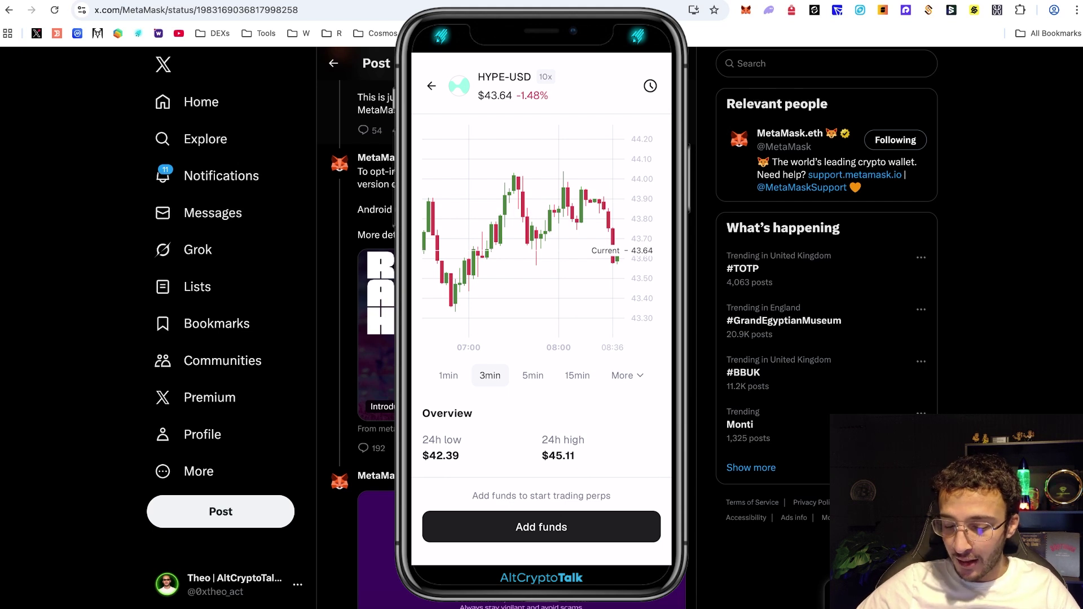
Review the HYPE-USD chart and 24h stats, then return to the markets list.
scroll(537, 290, "down", 2)
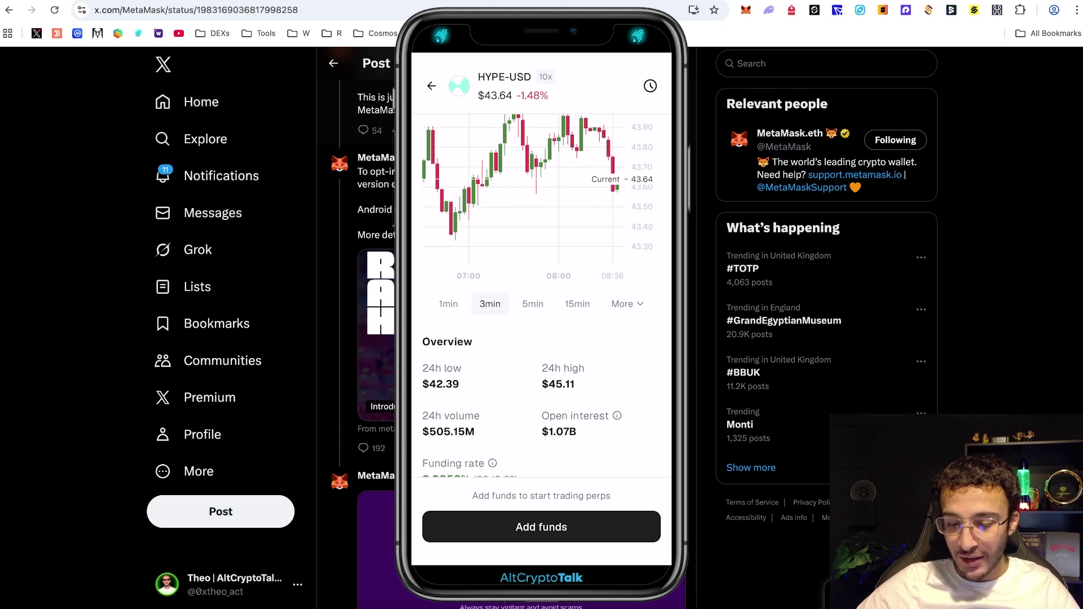
scroll(537, 290, "up", 2)
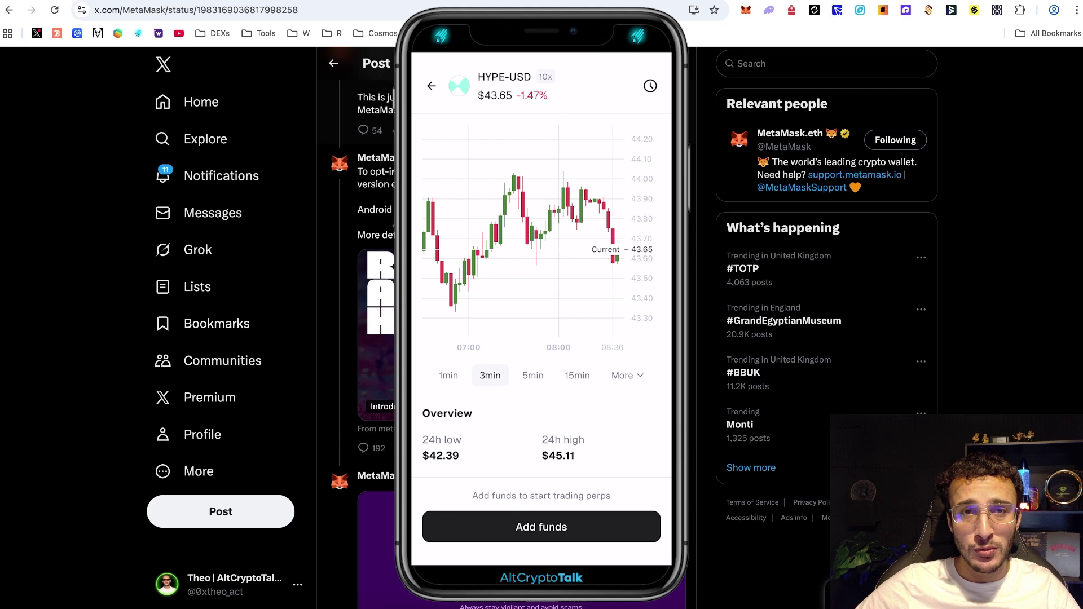
left_click_drag(417, 294, 516, 293)
scroll(546, 382, "up", 1)
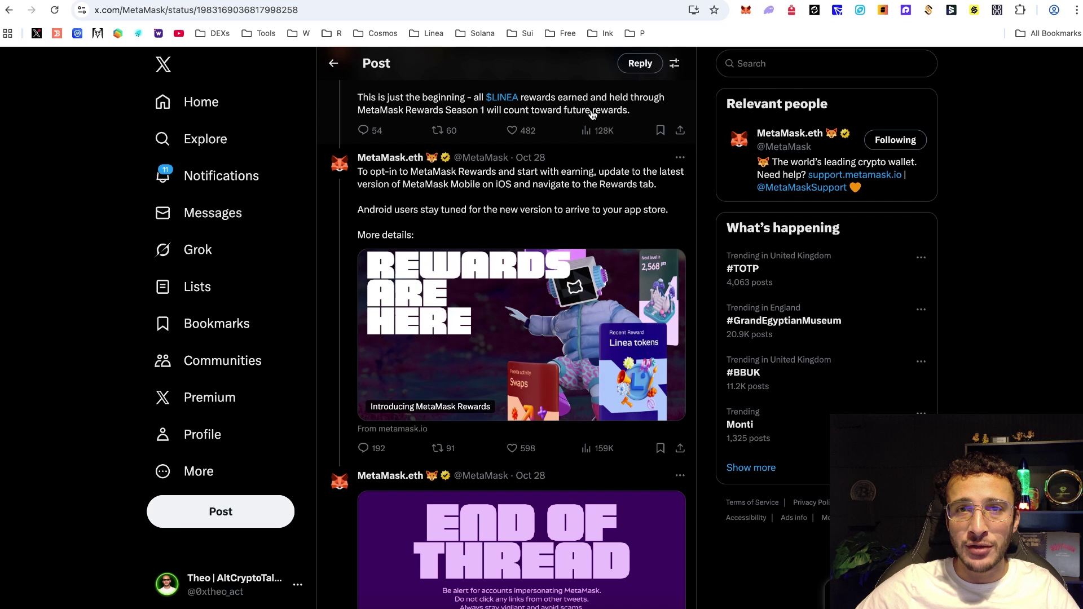
Scroll back up through the MetaMask Rewards thread on X.
scroll(590, 111, "up", 10)
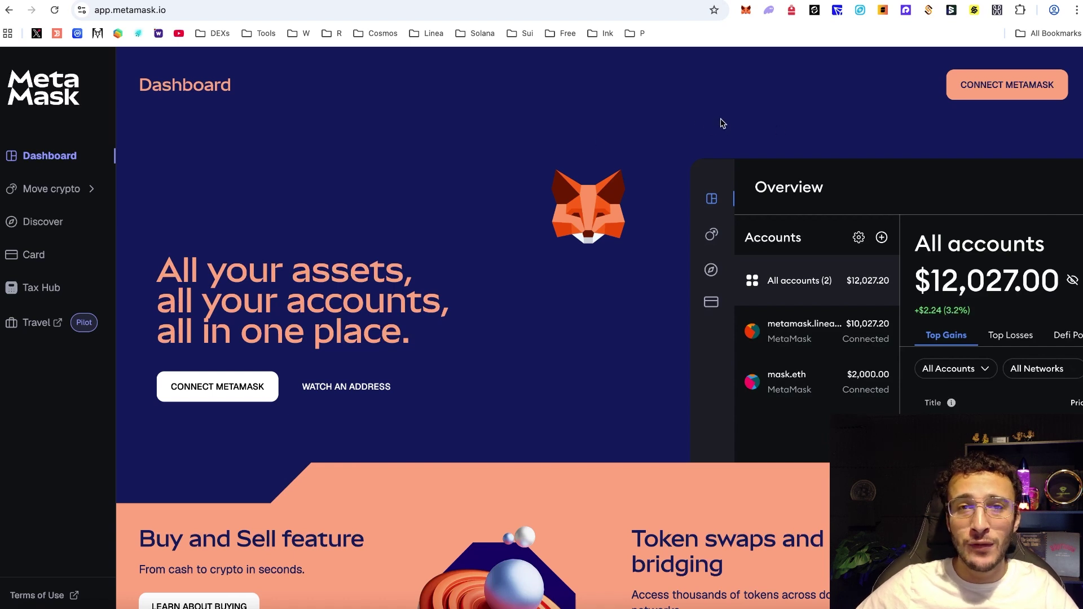
Connect the Trezor account to Portfolio through the MetaMask extension popup.
left_click(968, 96)
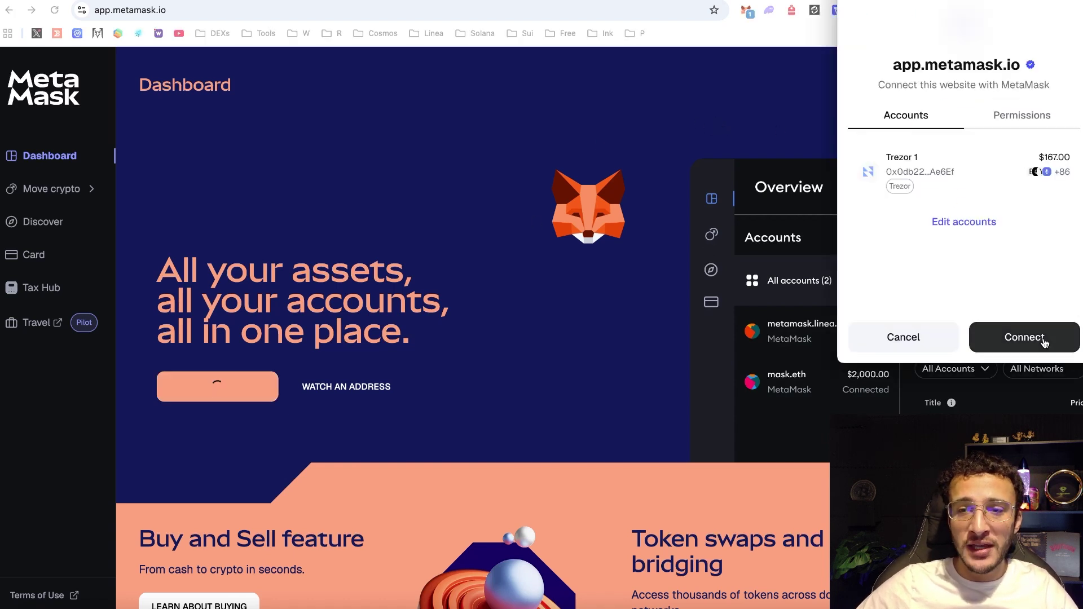
left_click(1043, 343)
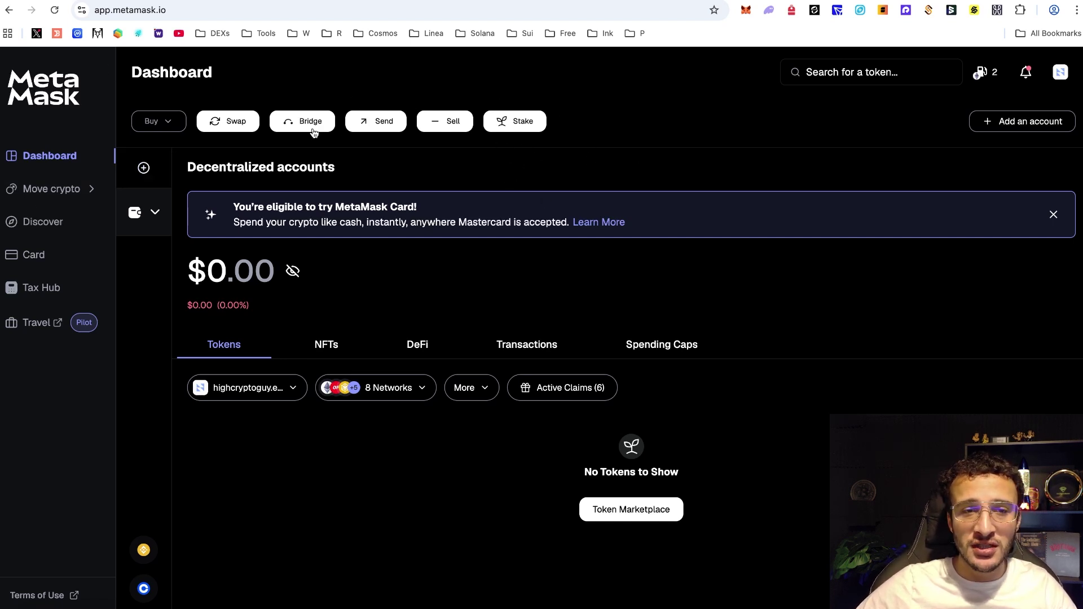
Open the Swap form under Move crypto and switch its network to Base.
left_click(45, 219)
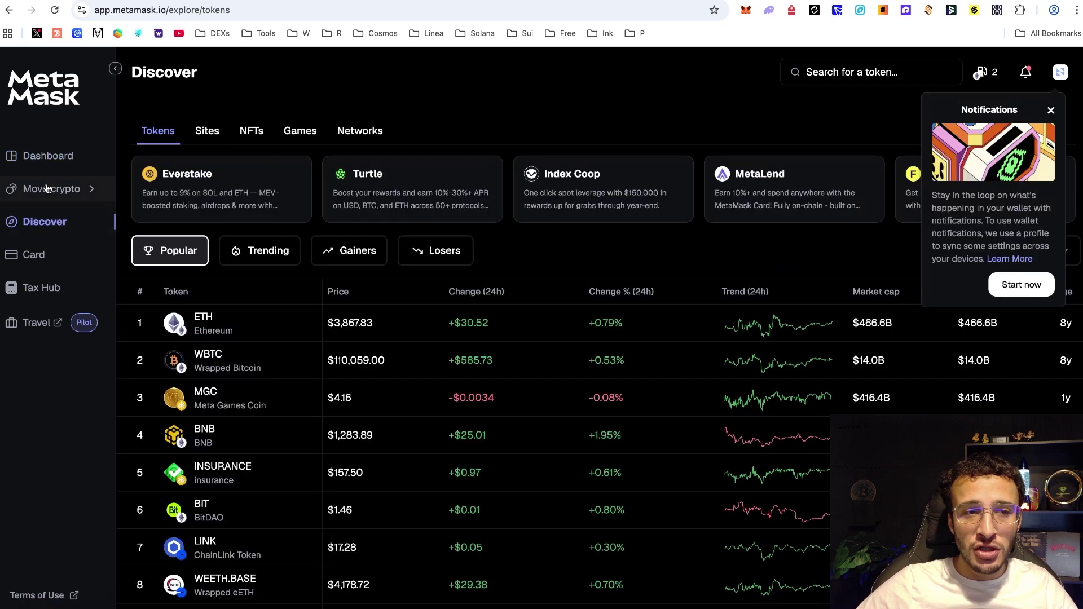
left_click(73, 195)
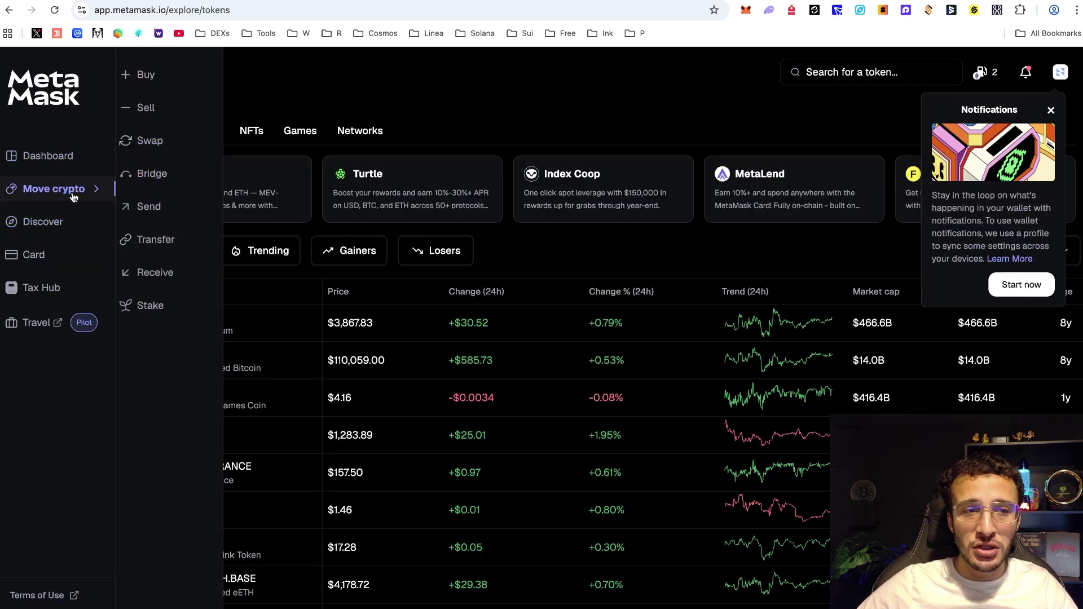
left_click(170, 144)
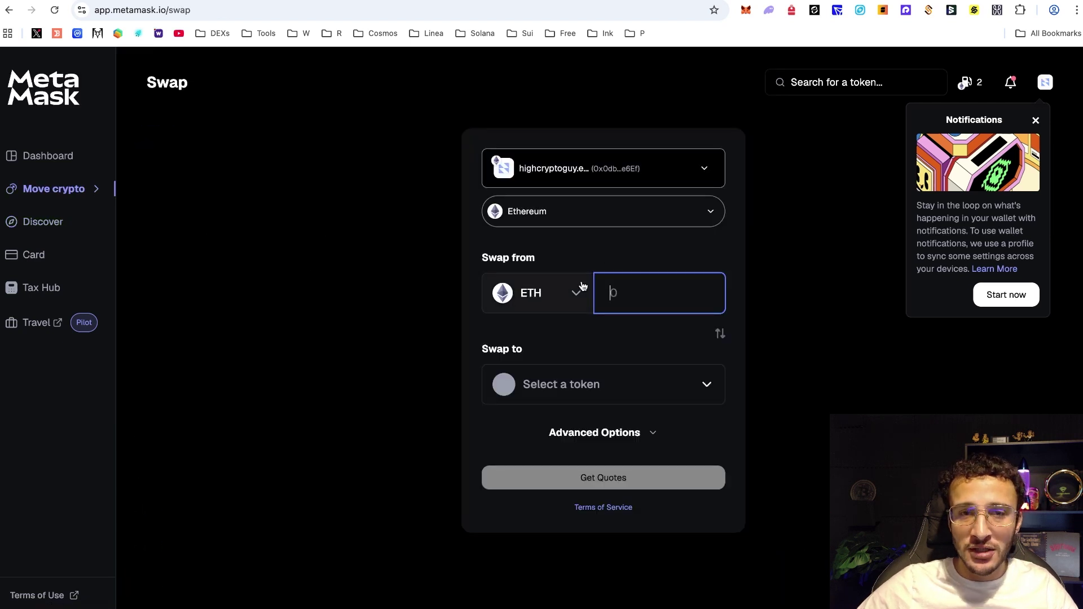
left_click(538, 293)
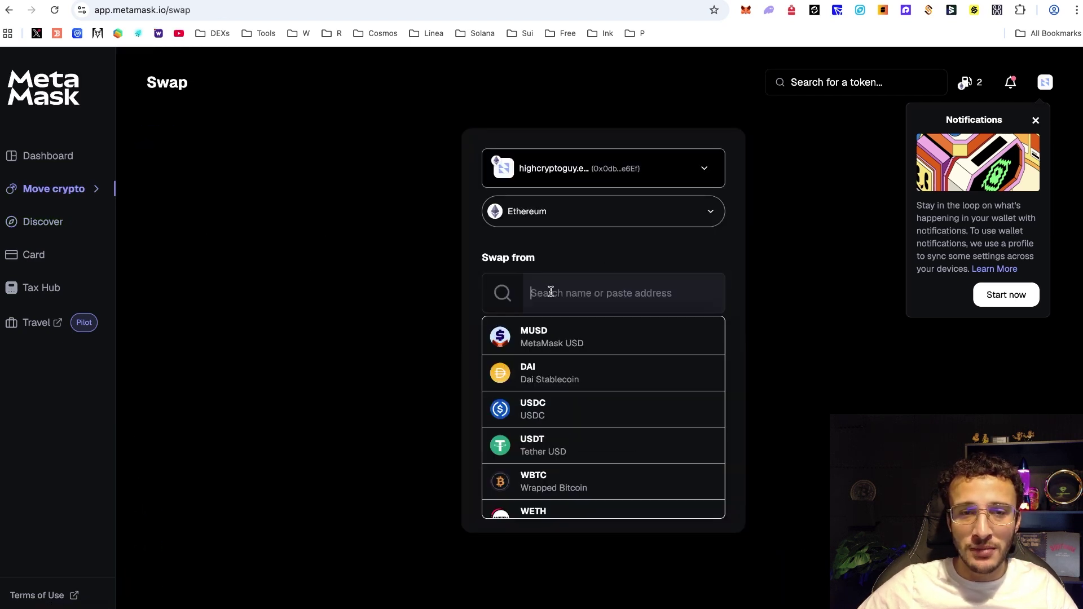
left_click(584, 258)
left_click(608, 209)
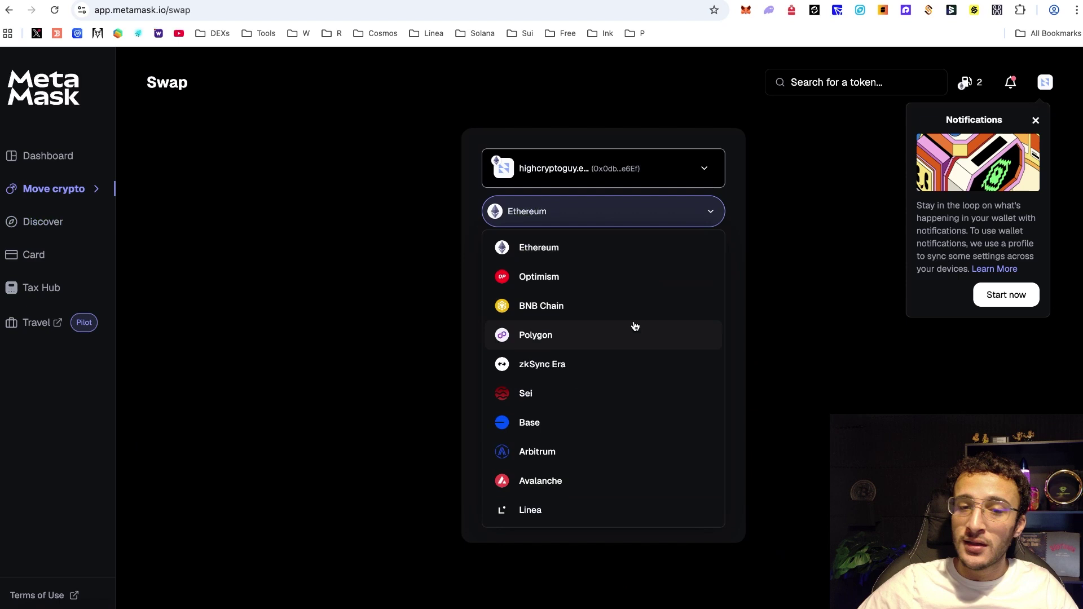
left_click(575, 425)
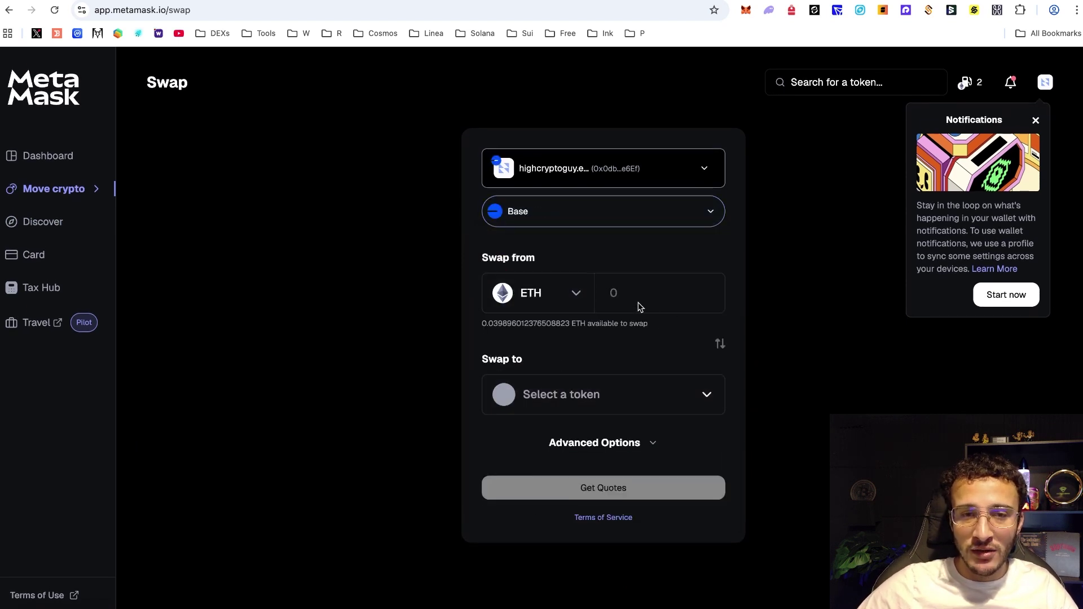
Browse the Swap to token list down to ZRO.
left_click(579, 379)
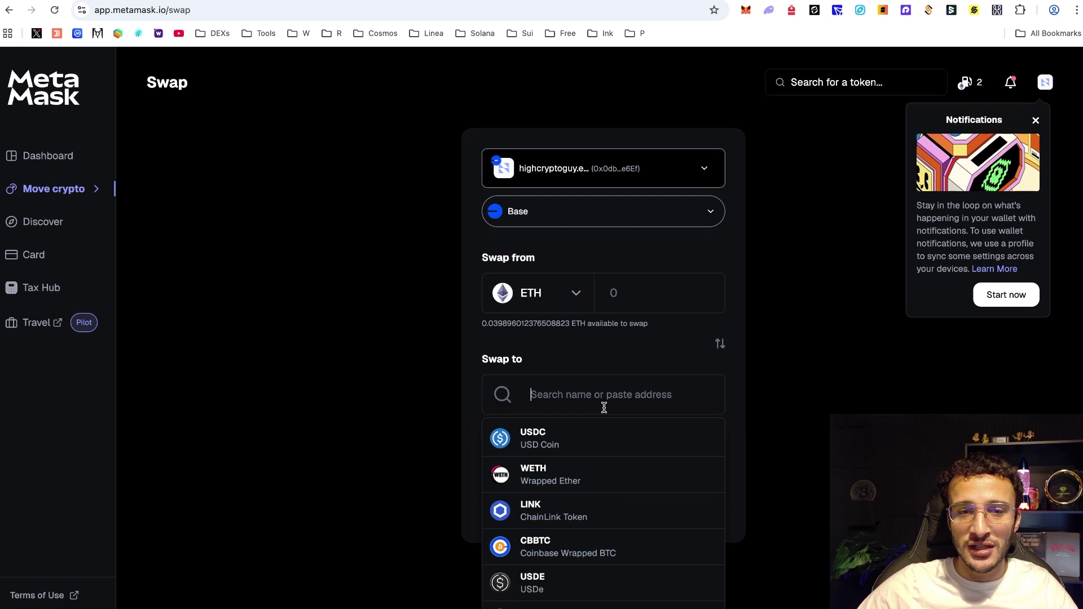
scroll(648, 401, "down", 1)
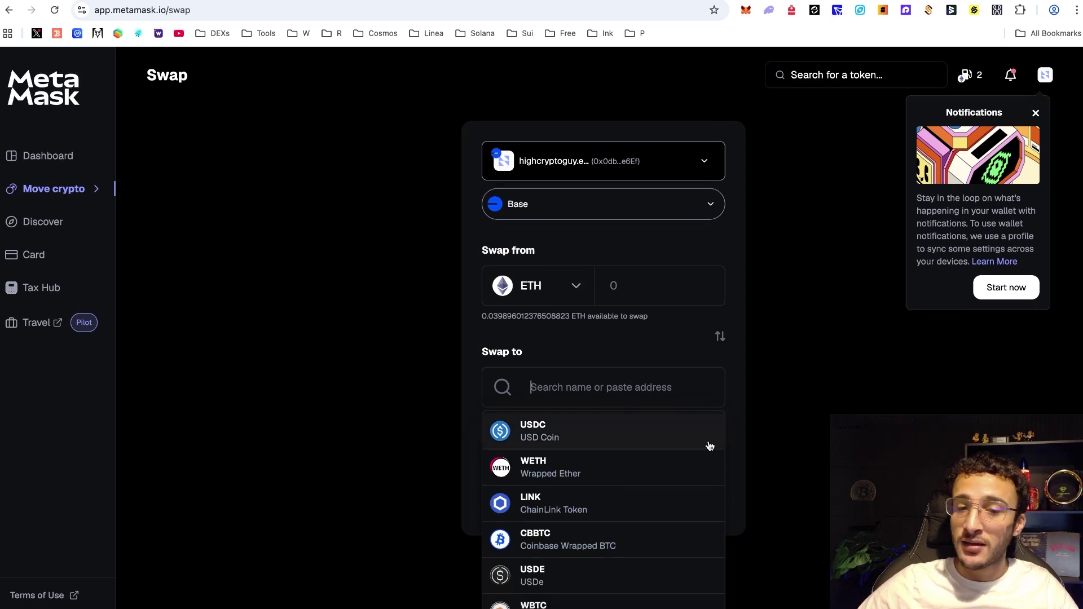
scroll(709, 446, "down", 5)
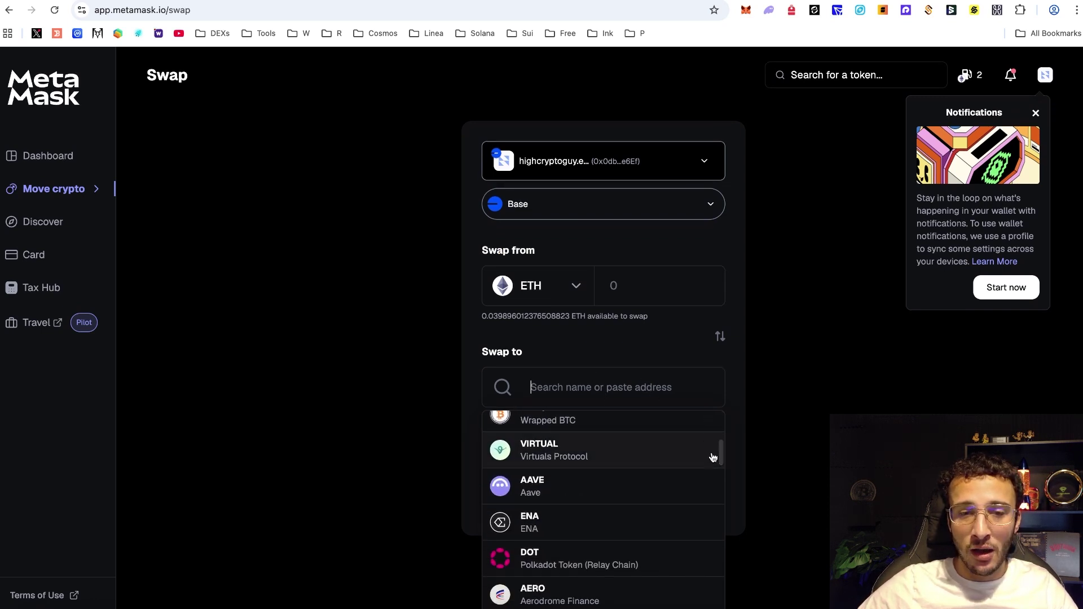
scroll(712, 457, "down", 8)
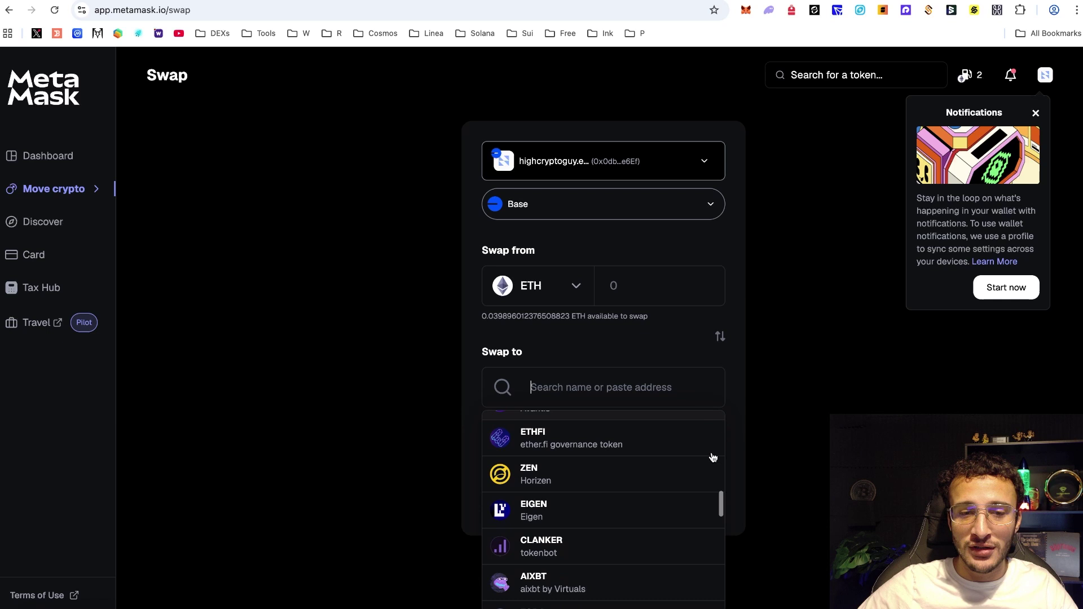
scroll(712, 457, "down", 8)
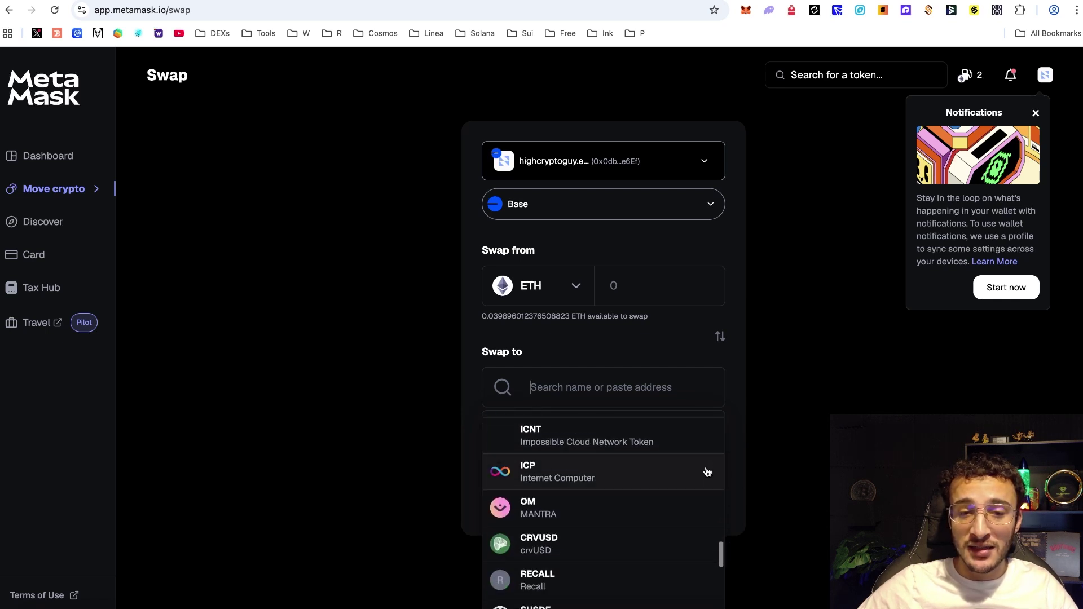
scroll(651, 472, "down", 5)
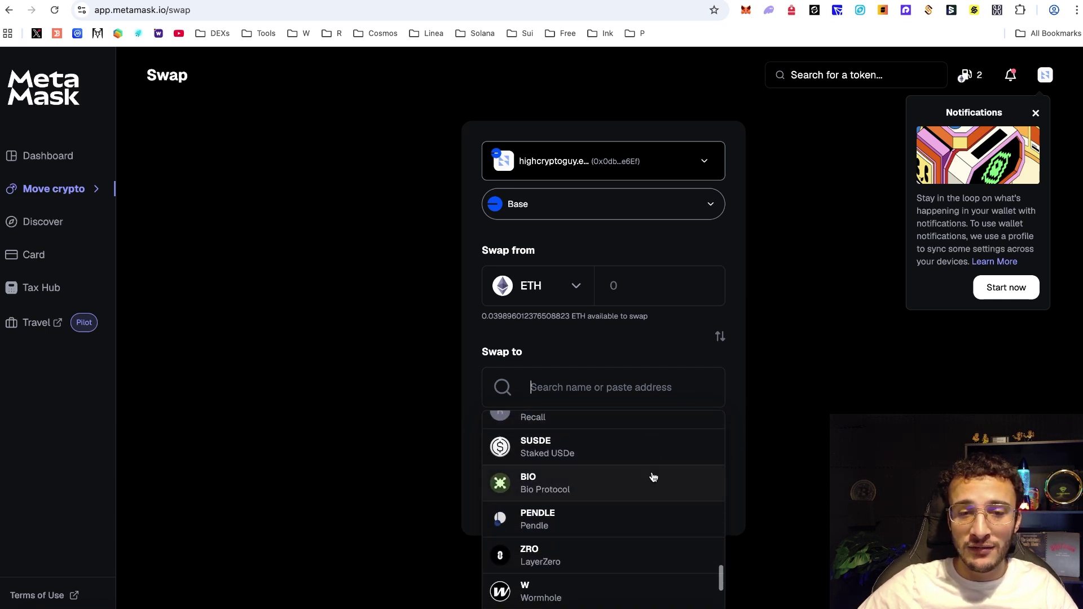
scroll(652, 477, "down", 2)
Choose ZRO as the target token and enter 0.0008 ETH as the amount.
left_click(628, 458)
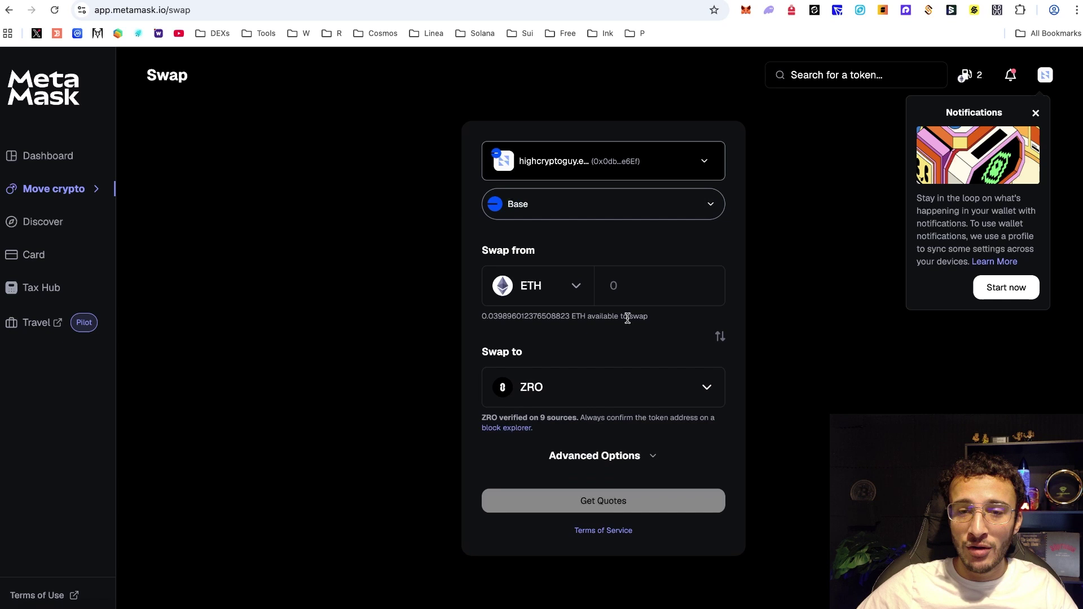
left_click(624, 289)
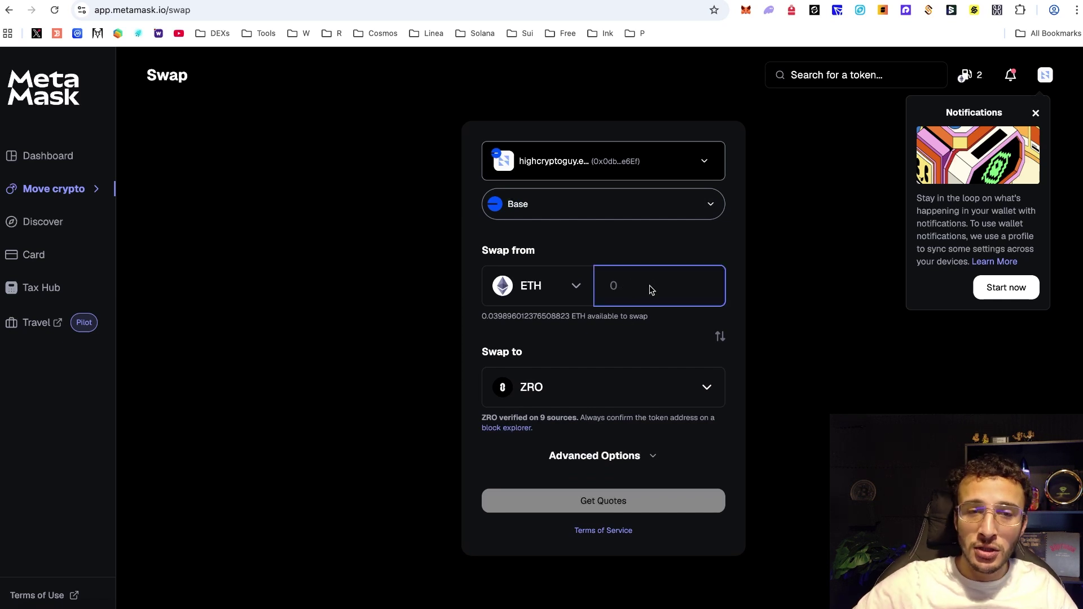
type("0.0000")
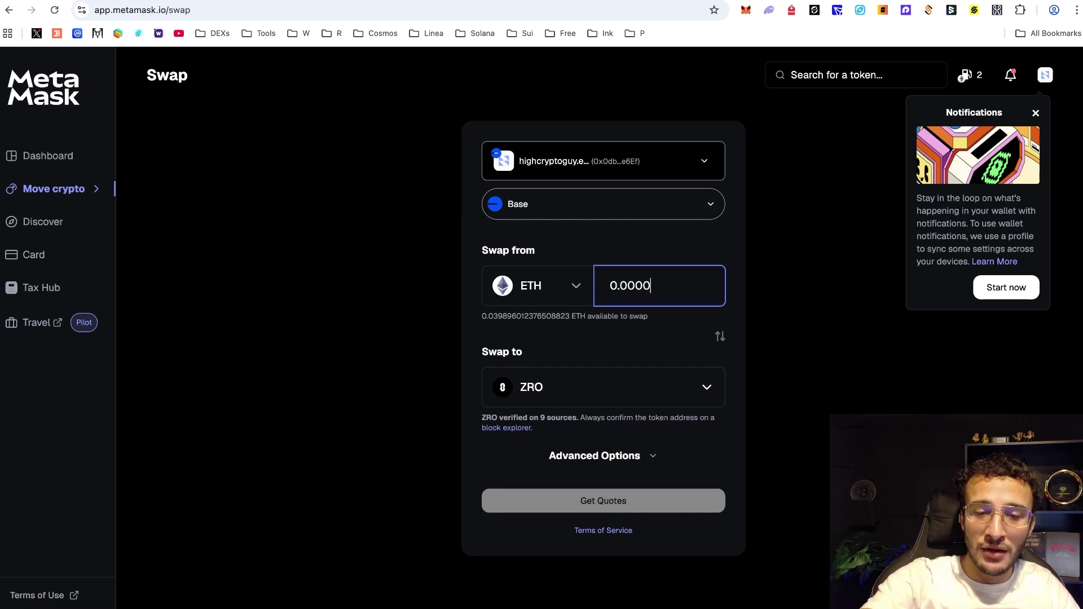
type("8")
key("BackSpace")
key("BackSpace")
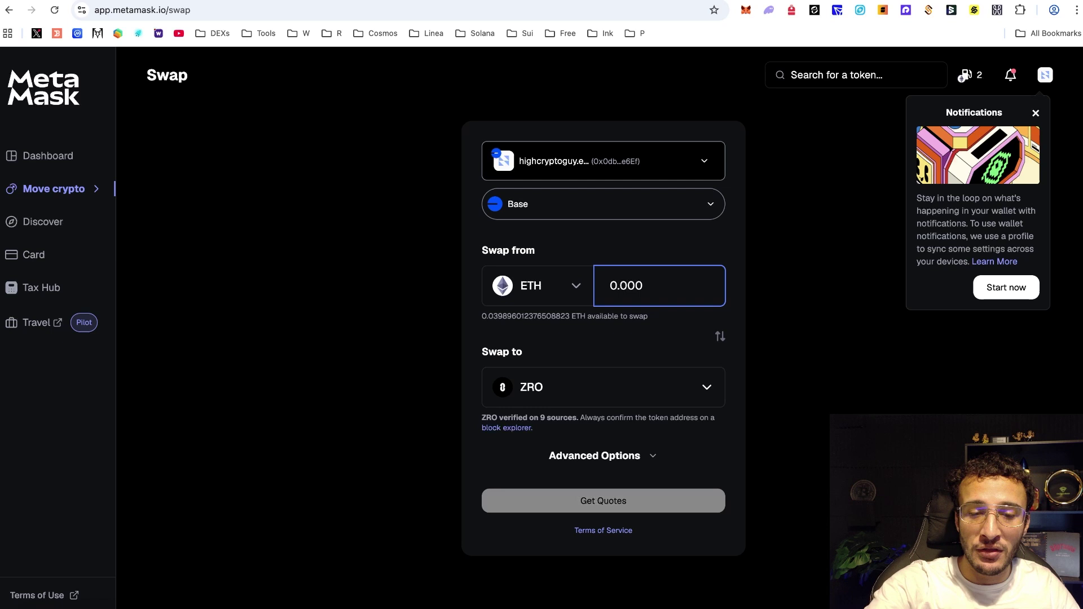
type("8")
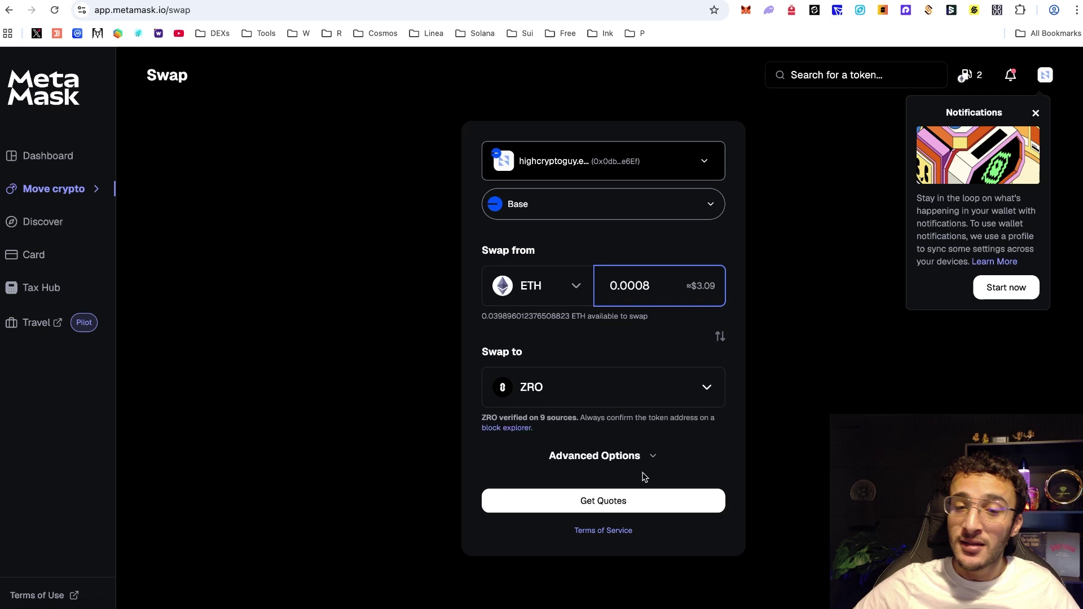
Get quotes and approve the 0.0008 ETH to ZRO swap in the wallet.
left_click(633, 502)
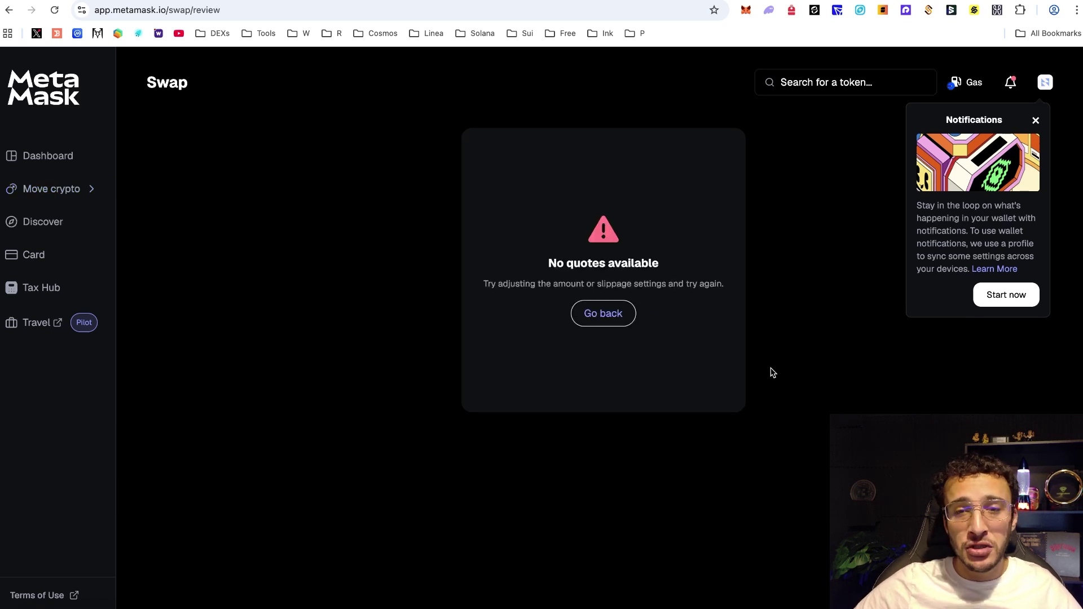
left_click(619, 488)
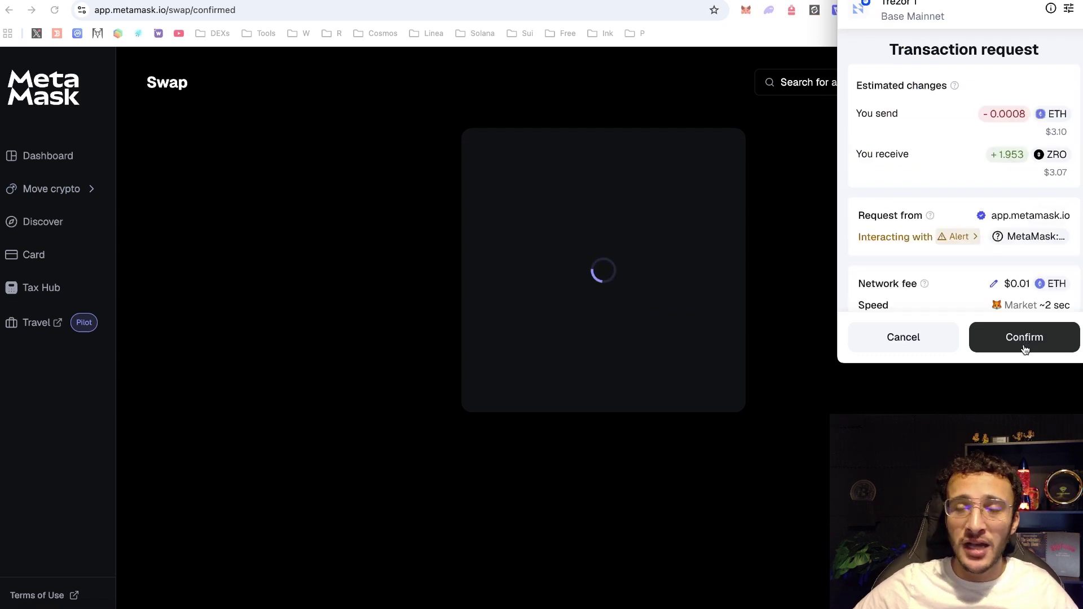
left_click(1032, 341)
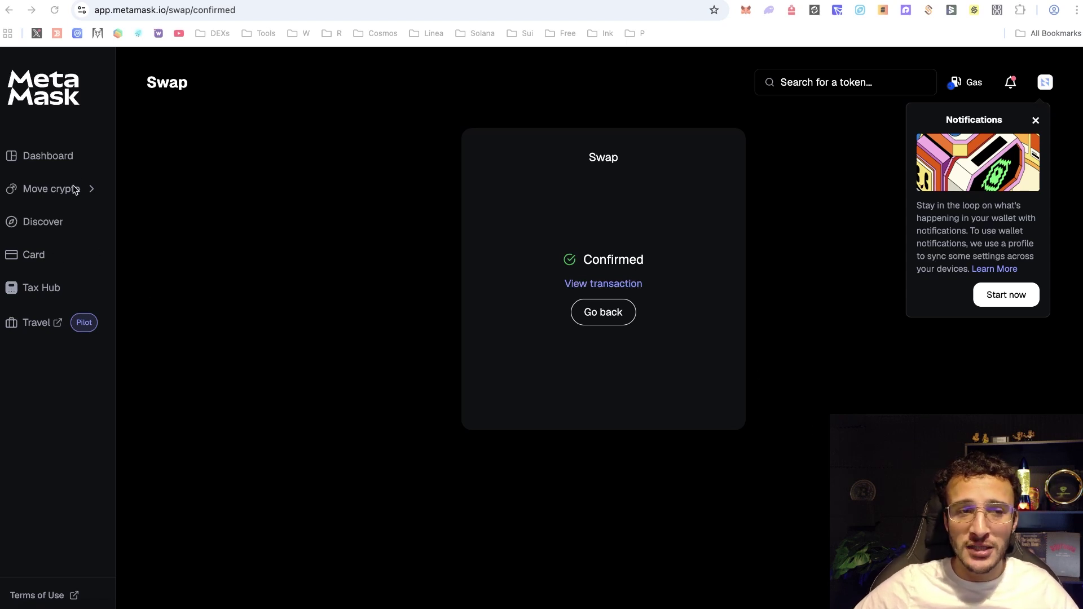
Go back to the Portfolio Dashboard showing the account's $0.00 balance.
left_click(53, 157)
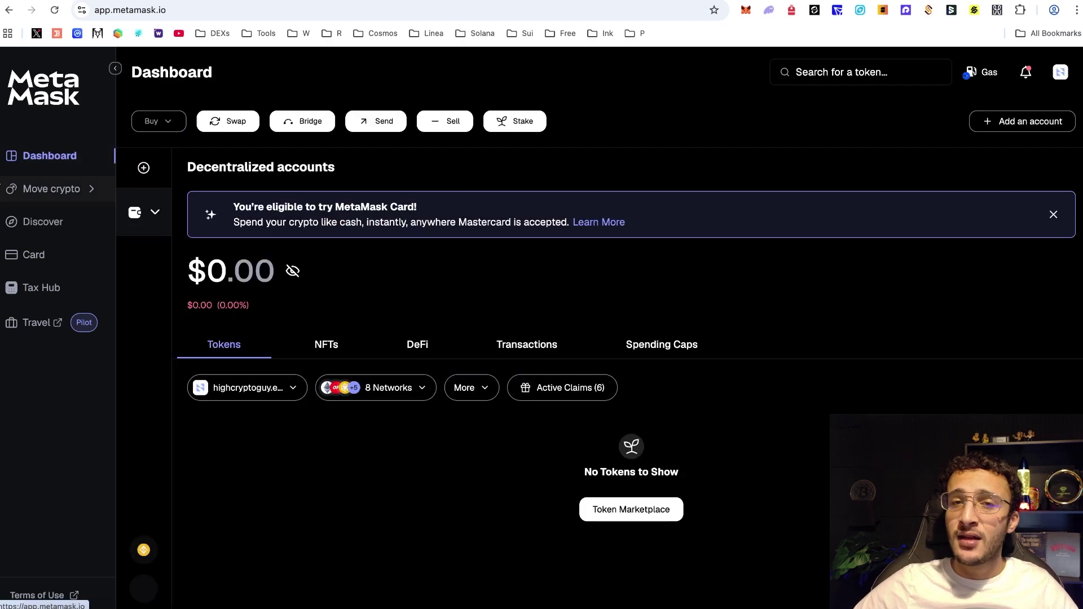